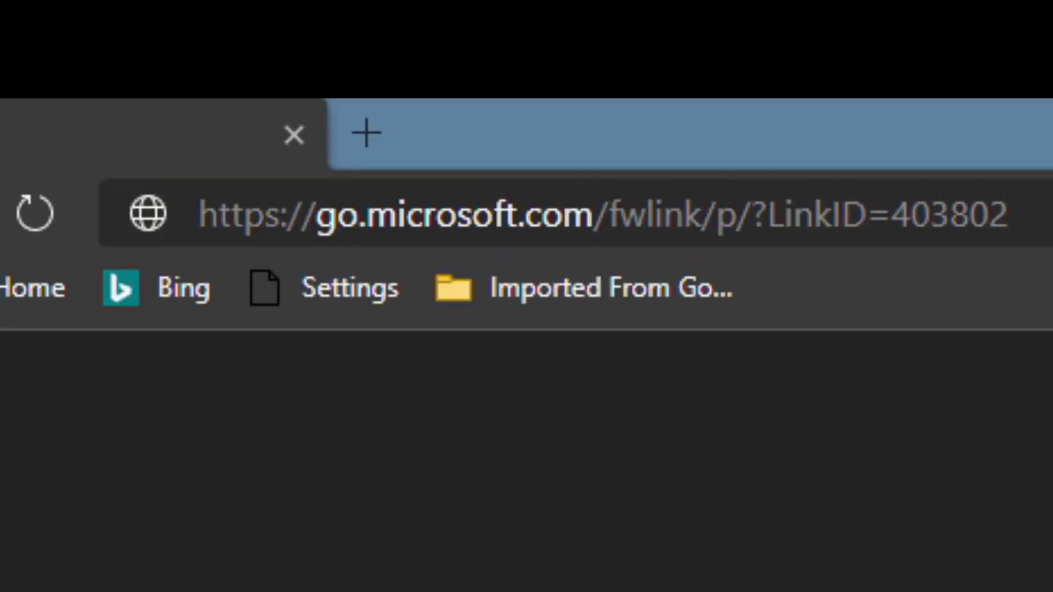
# Load the go.microsoft.com Office 365 E3 trial link from the address bar
pyautogui.click(603, 214)
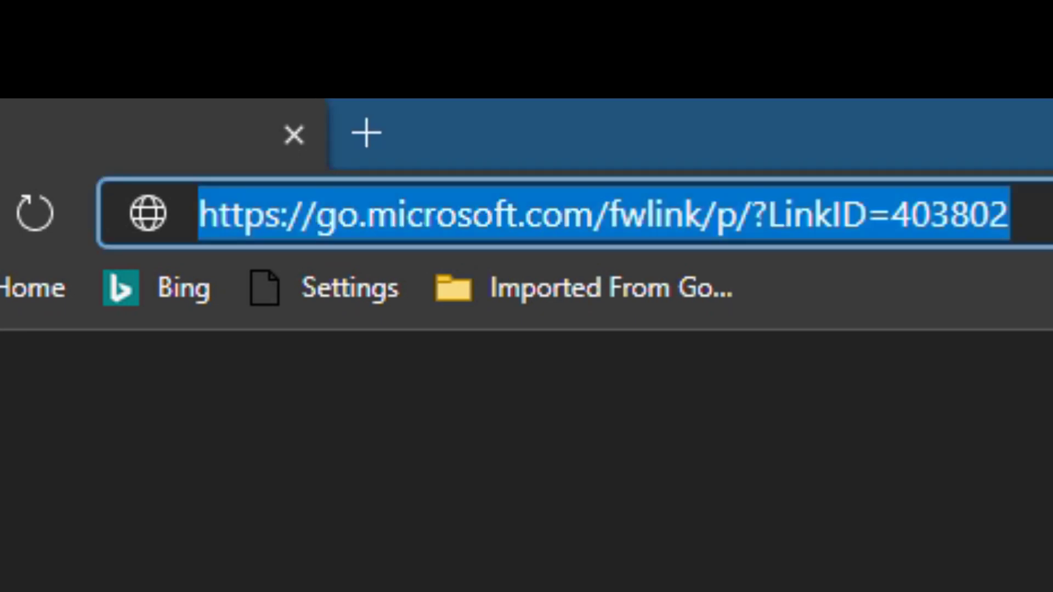
pyautogui.press('Return')
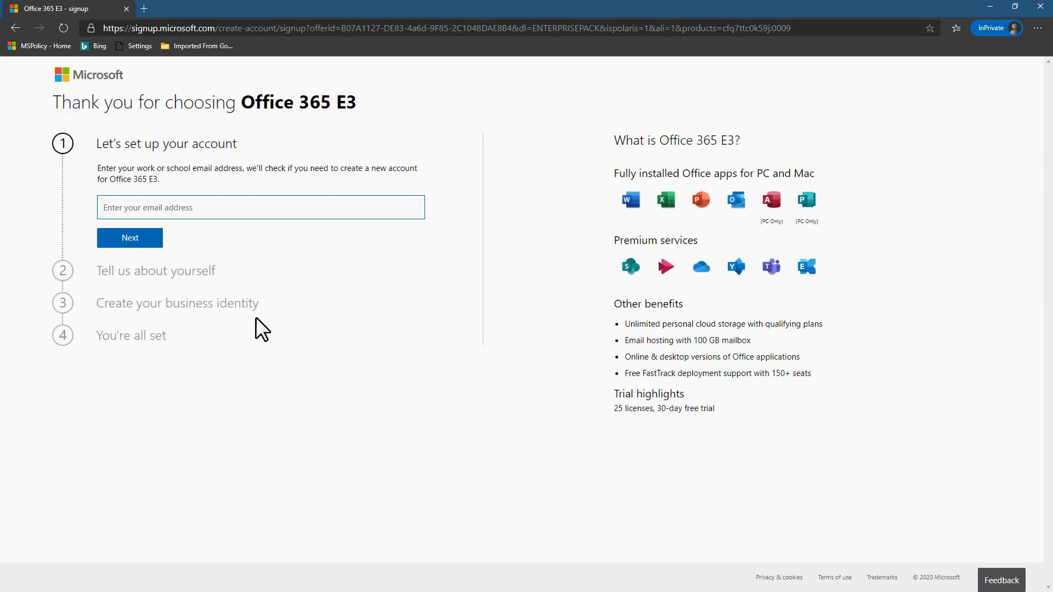
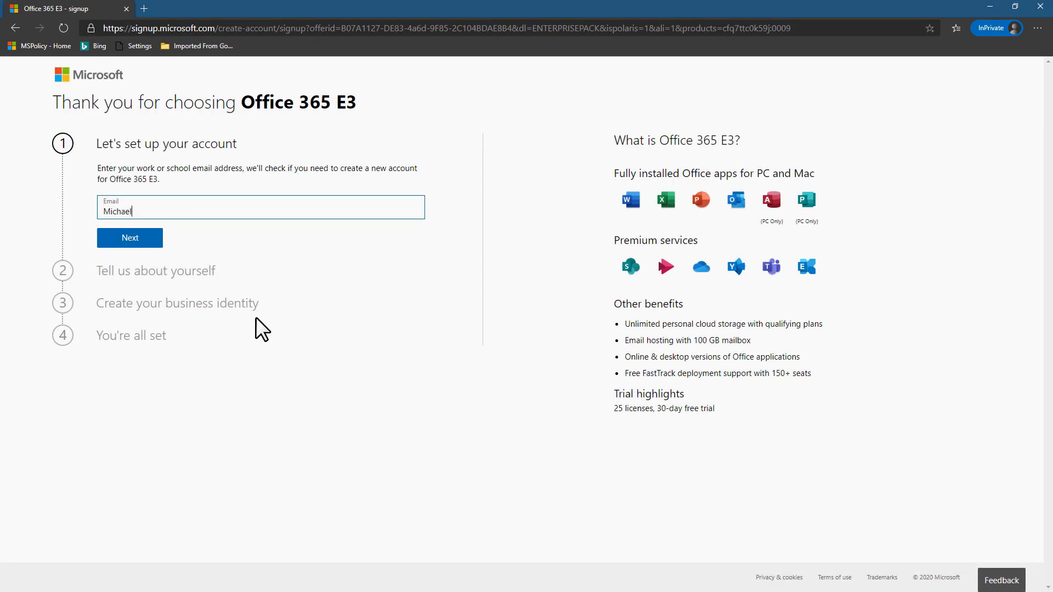
# Enter the contact's e-mail address and choose to create a new account
pyautogui.press('Return')
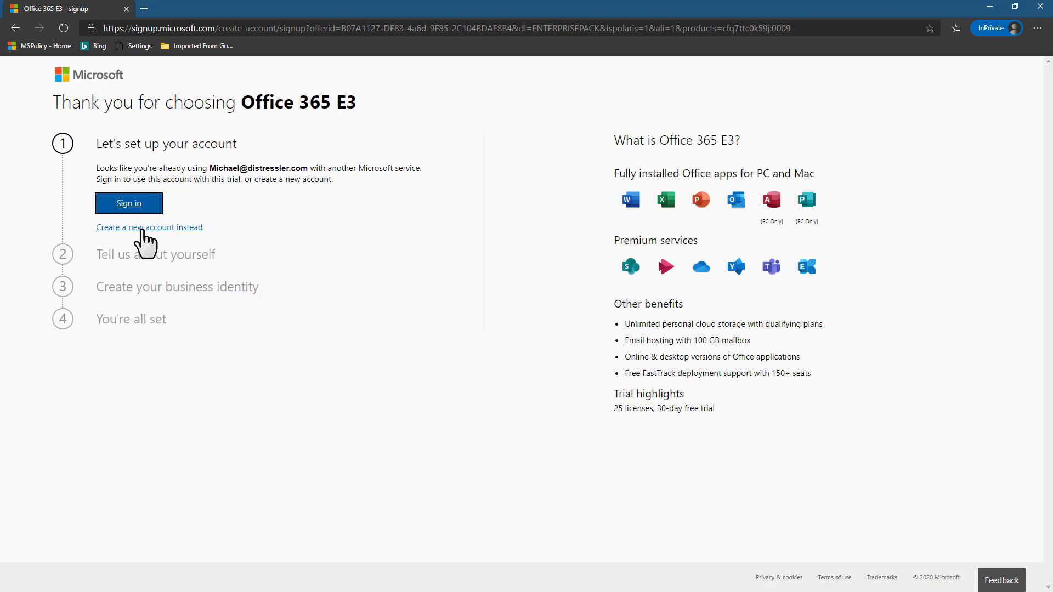
pyautogui.click(144, 228)
# Fill in the contact's name, business phone, company Microsoft and size 1000+ people, then submit
pyautogui.press('Tab')
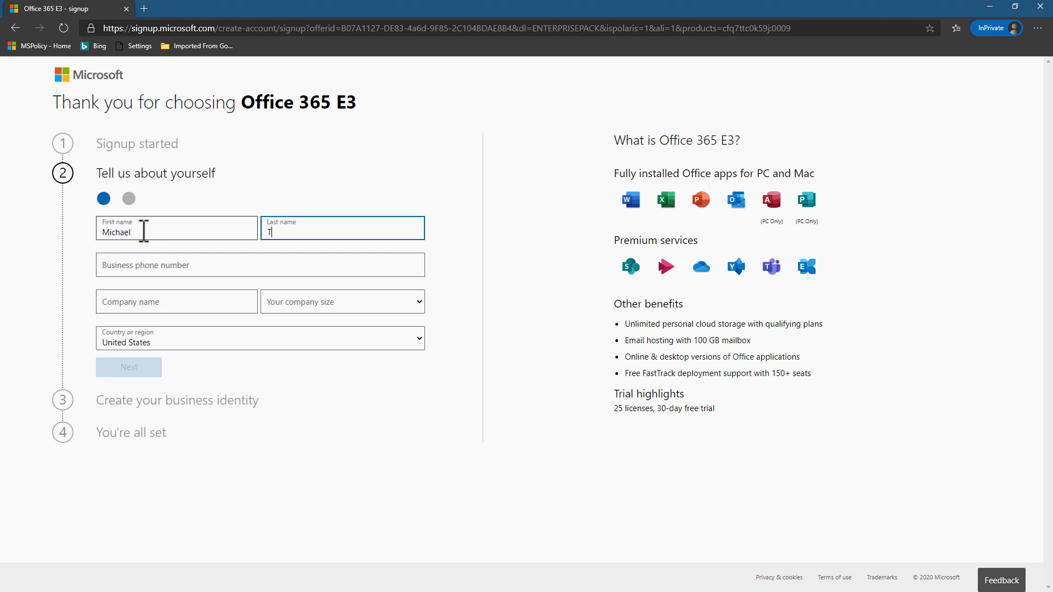
pyautogui.press('Tab')
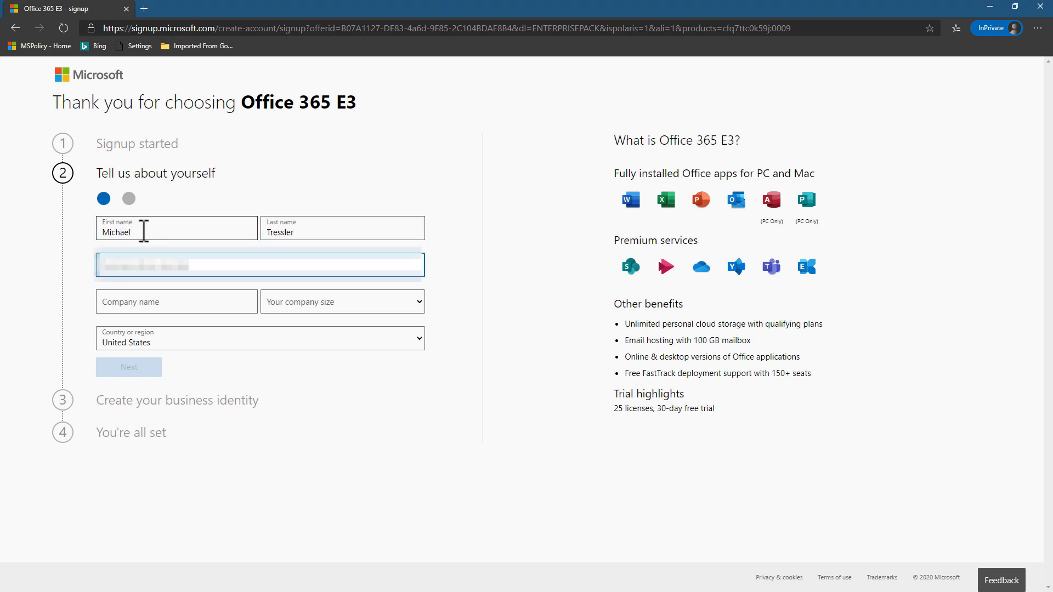
pyautogui.write('4255550100')
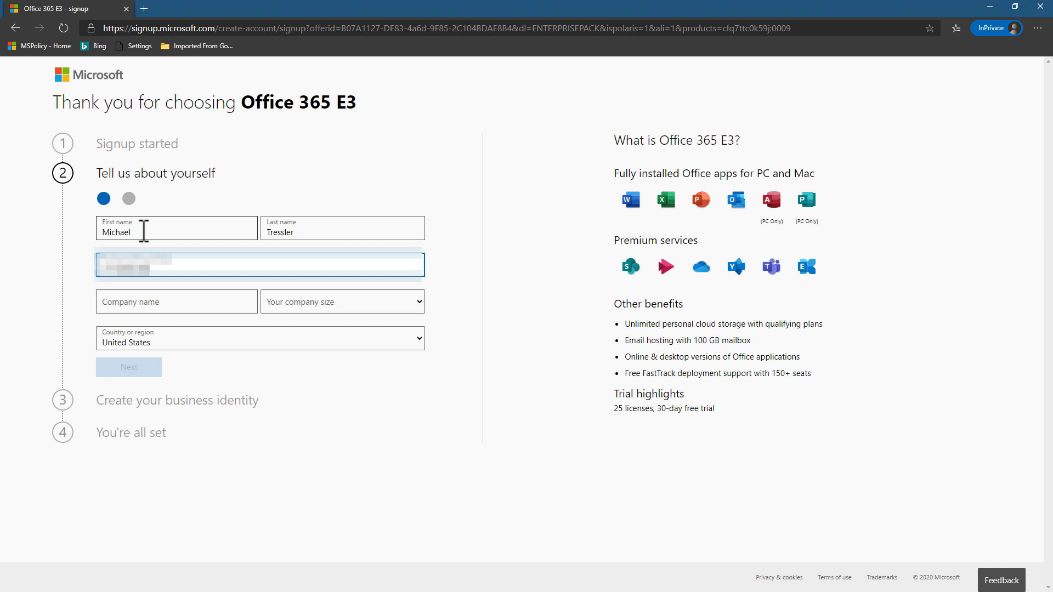
pyautogui.press('Tab')
pyautogui.write('Microsoft')
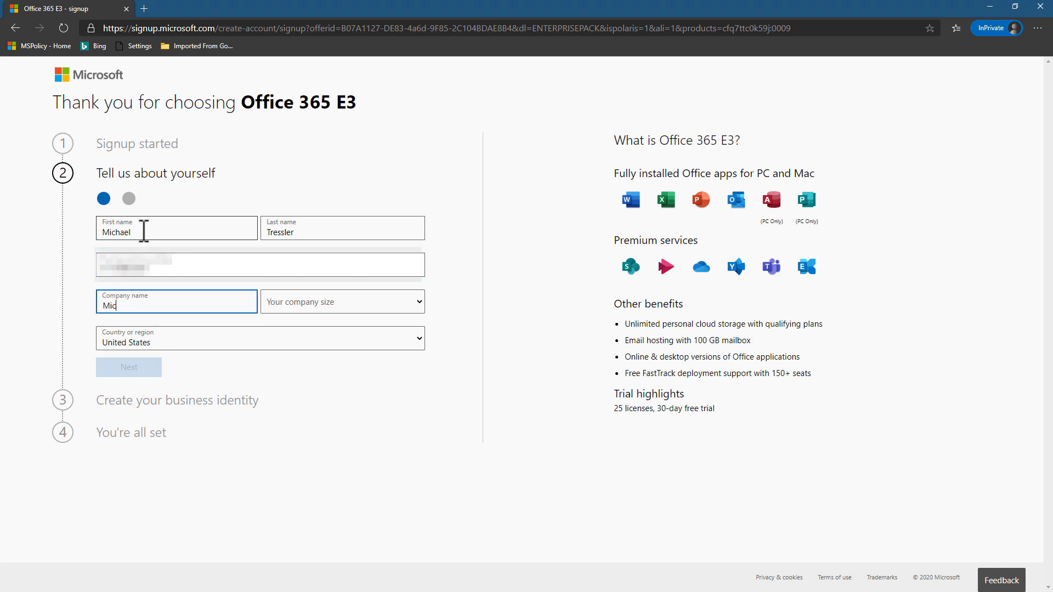
pyautogui.click(345, 311)
pyautogui.click(312, 448)
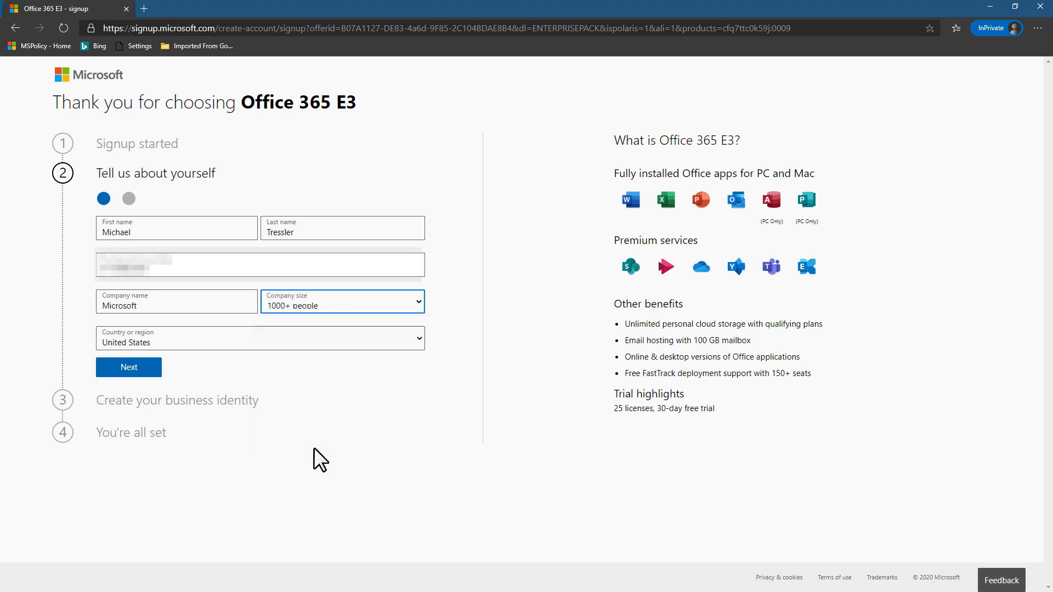
pyautogui.click(156, 374)
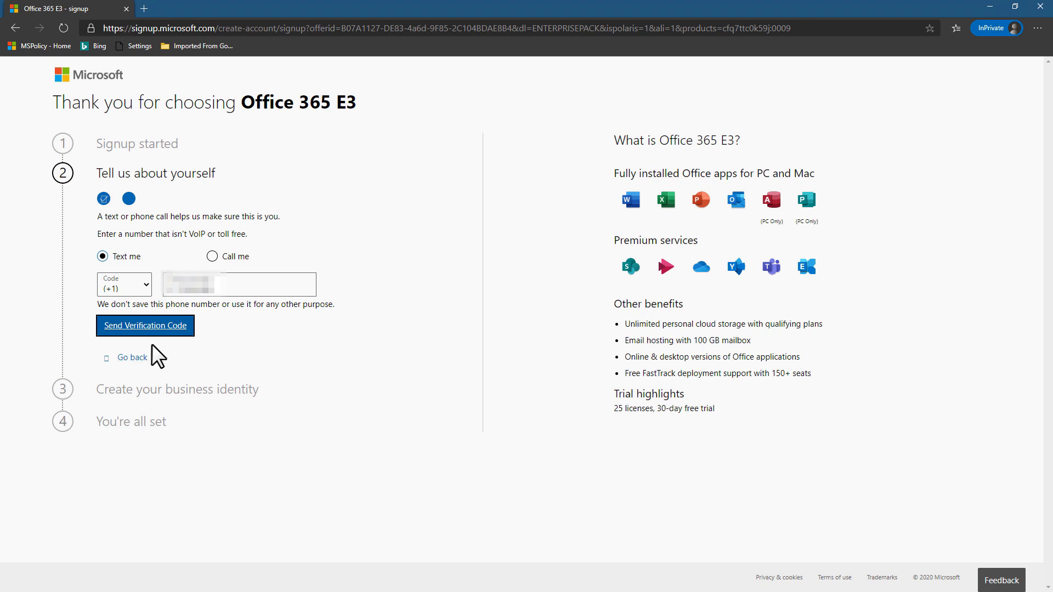
# Verify the phone number with the texted verification code
pyautogui.click(160, 331)
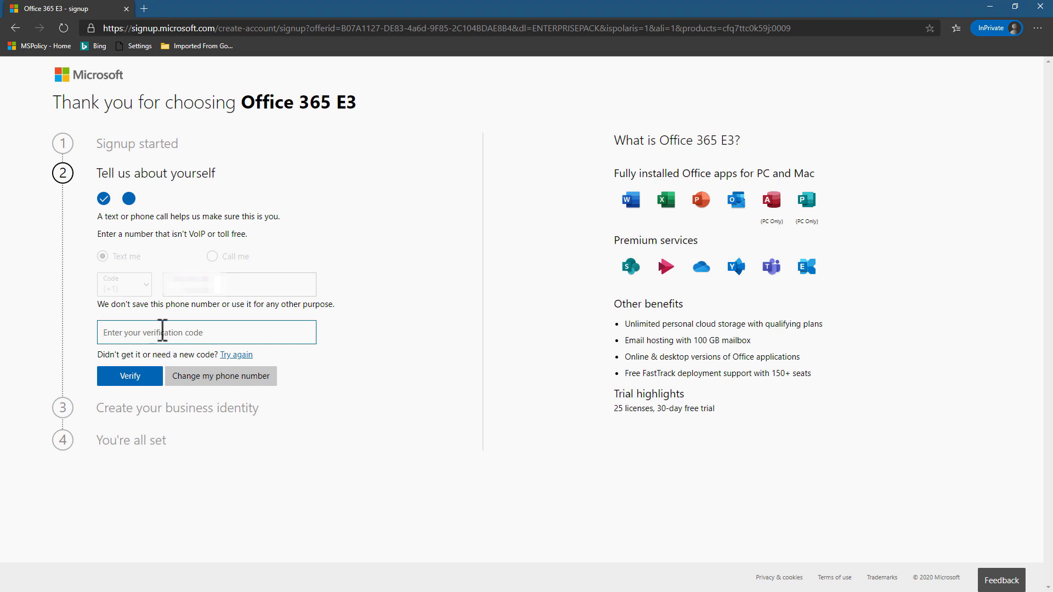
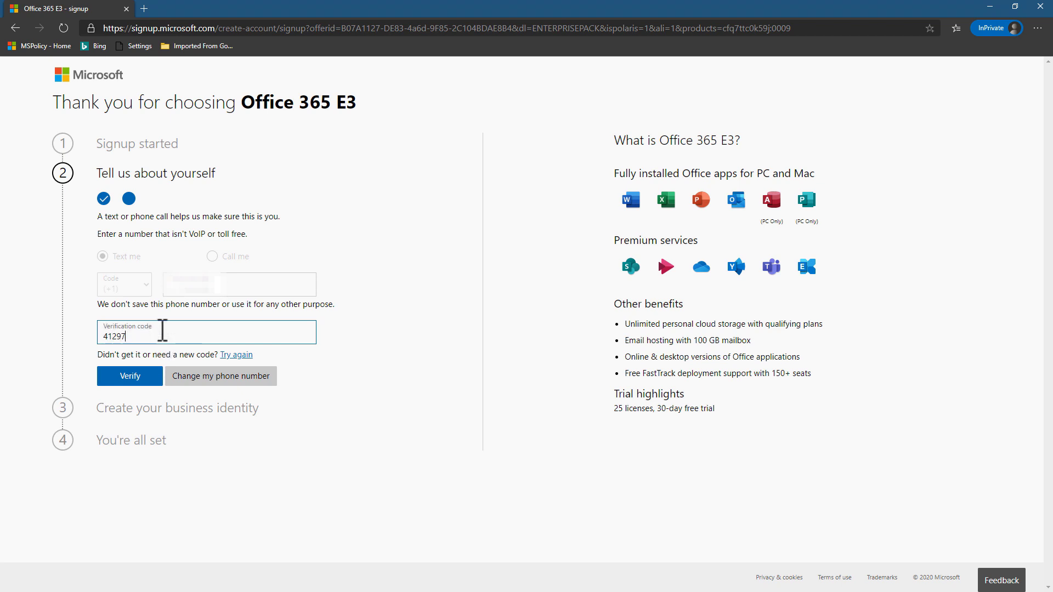
pyautogui.click(147, 376)
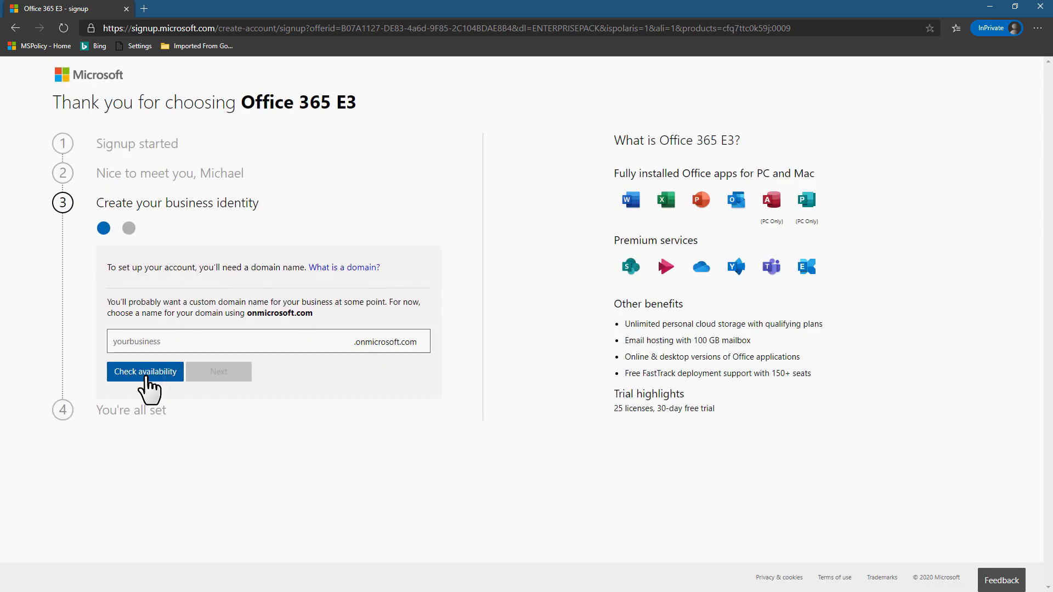
# Enter flinchbotse3trial as the domain name, confirm it is available, and continue
pyautogui.click(184, 342)
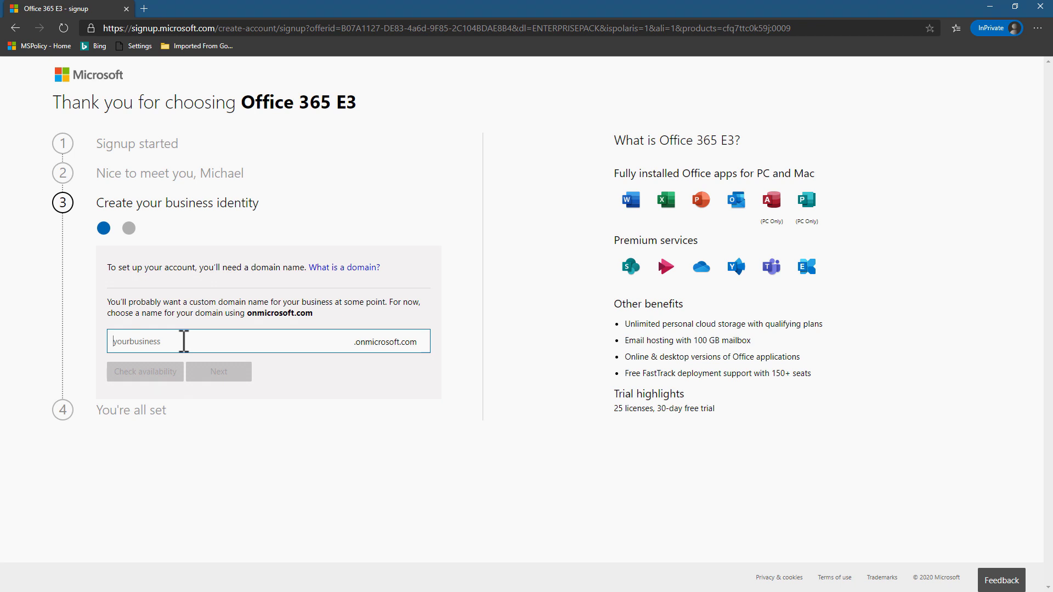
pyautogui.write('flinchbotse3')
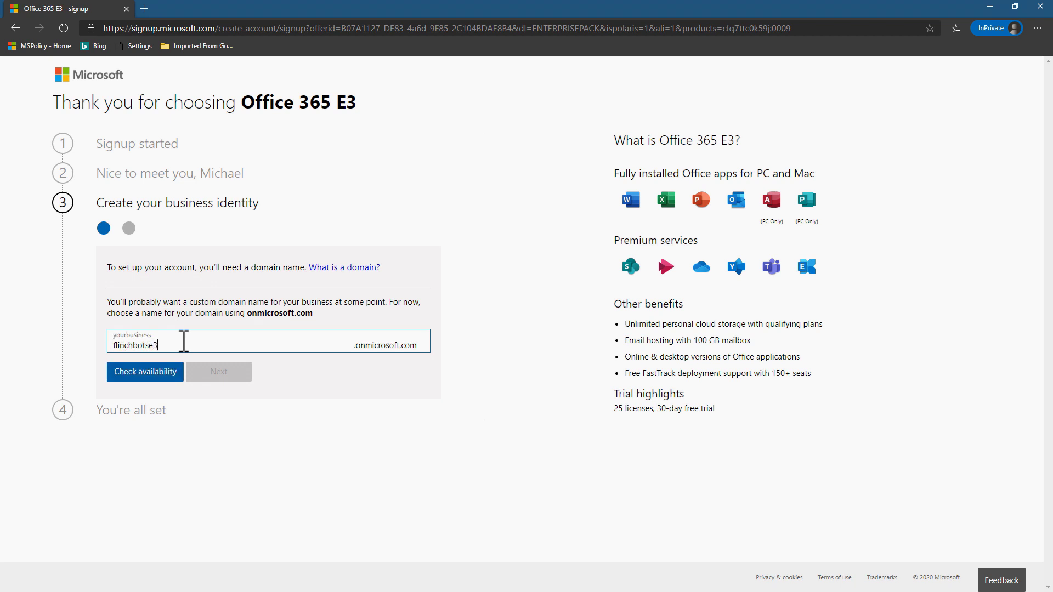
pyautogui.write('trial1')
pyautogui.click(147, 373)
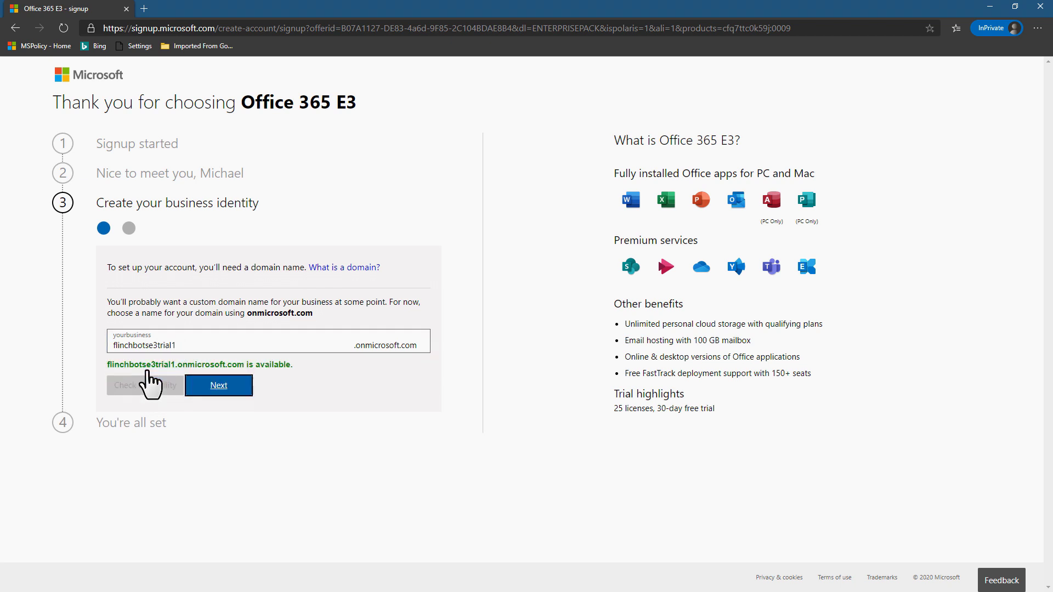
pyautogui.click(219, 386)
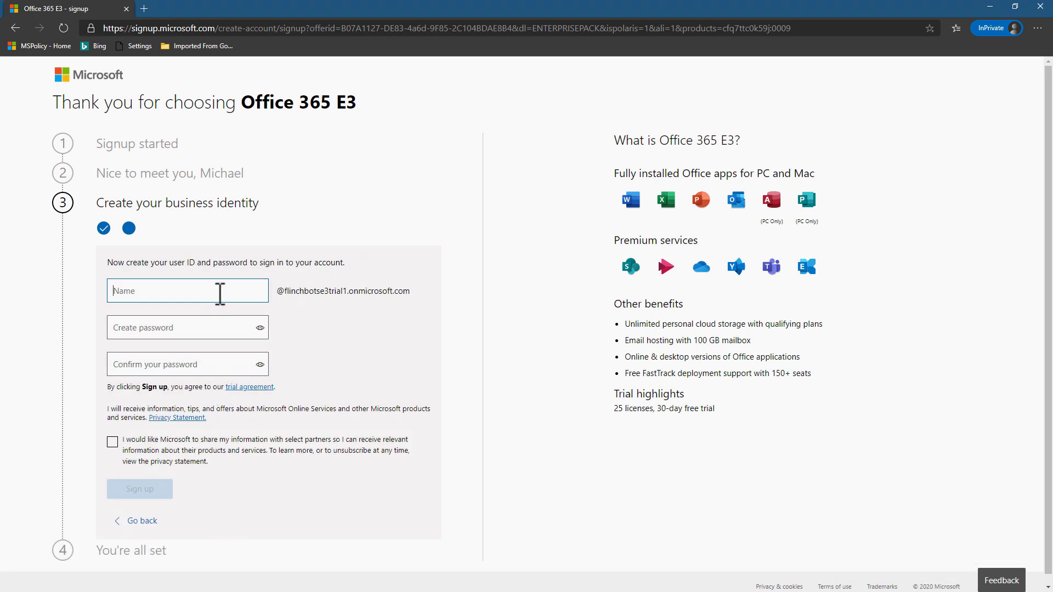
# Create admin user flinchbot with a matching password and sign up
pyautogui.write('flinchbot')
pyautogui.press('Tab')
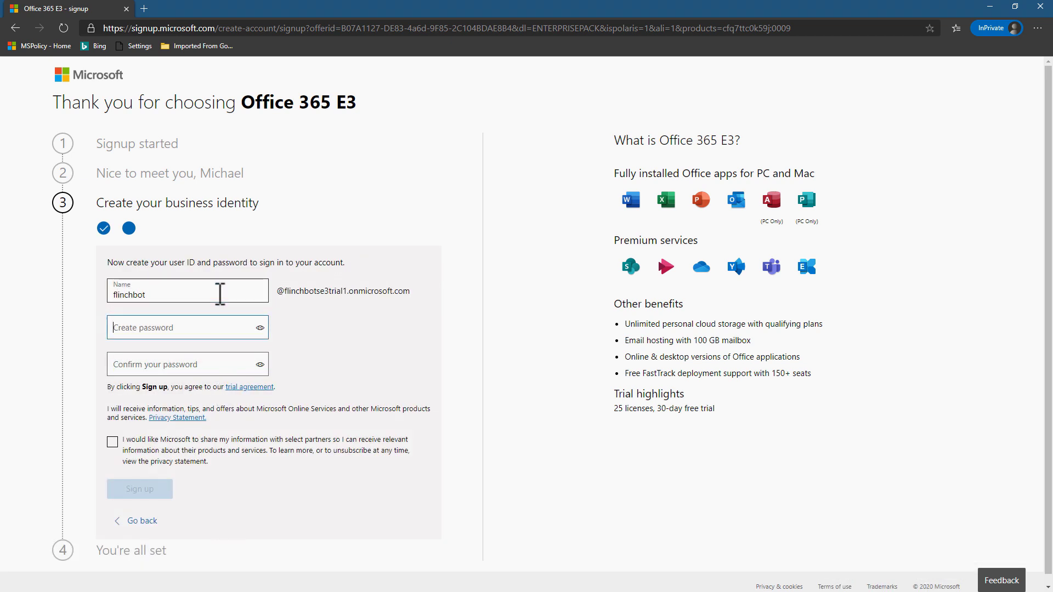
pyautogui.write('********')
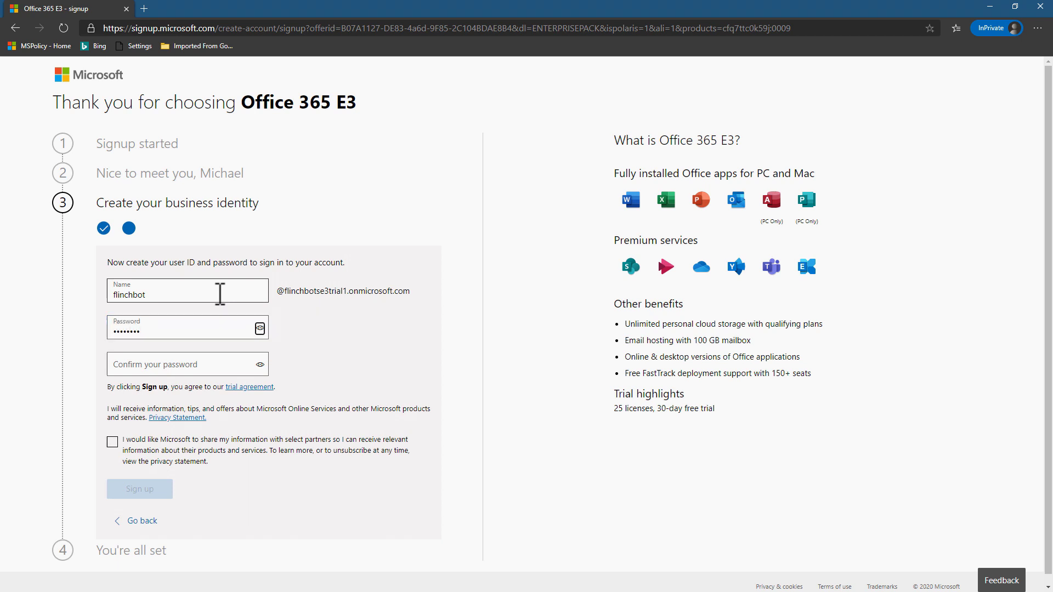
pyautogui.press('Tab')
pyautogui.write('******')
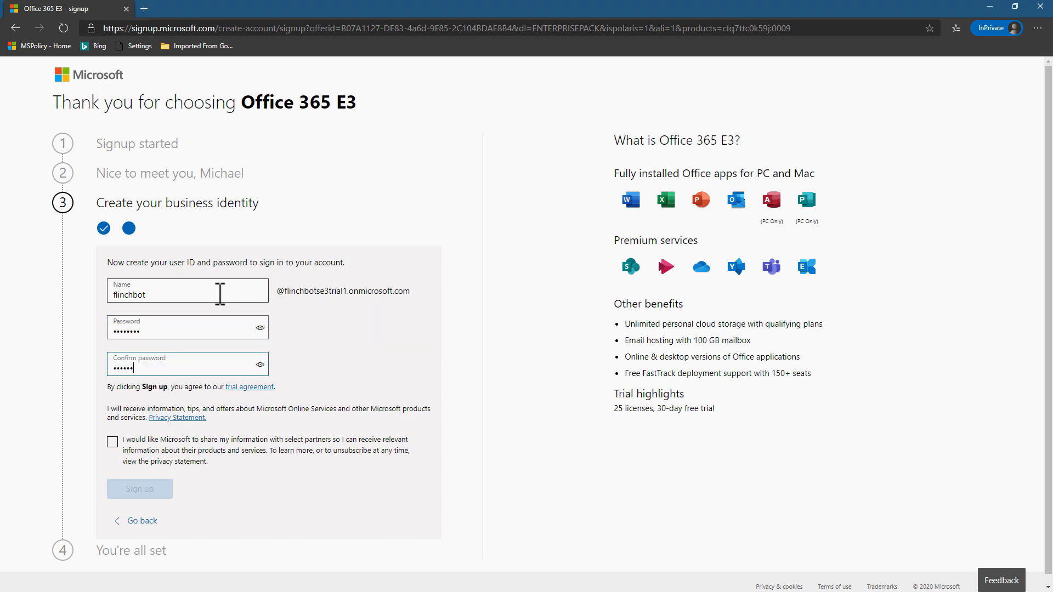
pyautogui.write('**')
pyautogui.click(137, 492)
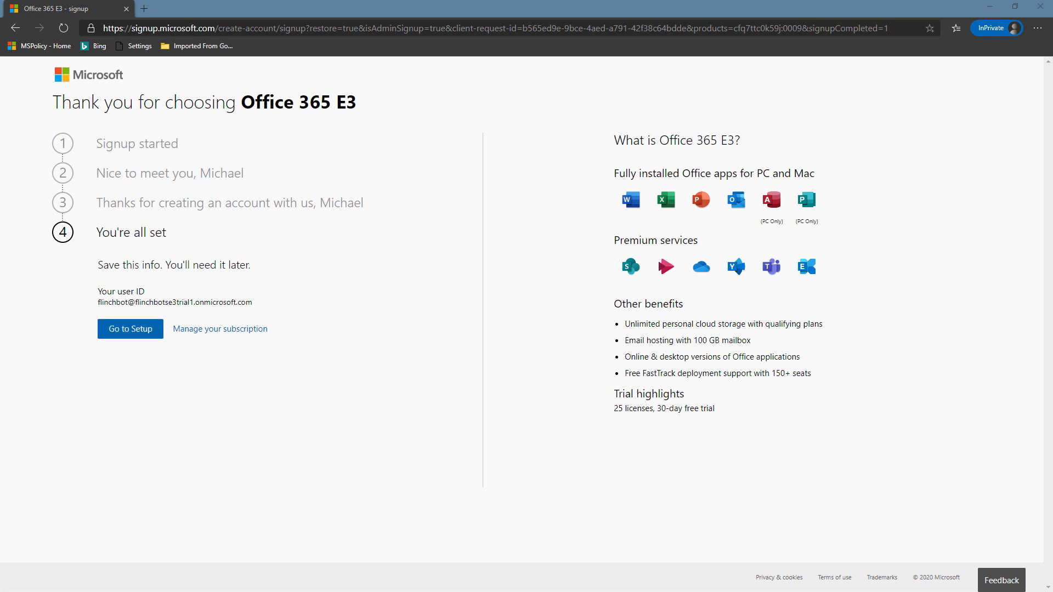
# Open Go to Setup for the new subscription, then exit the wizard to Home
pyautogui.click(138, 331)
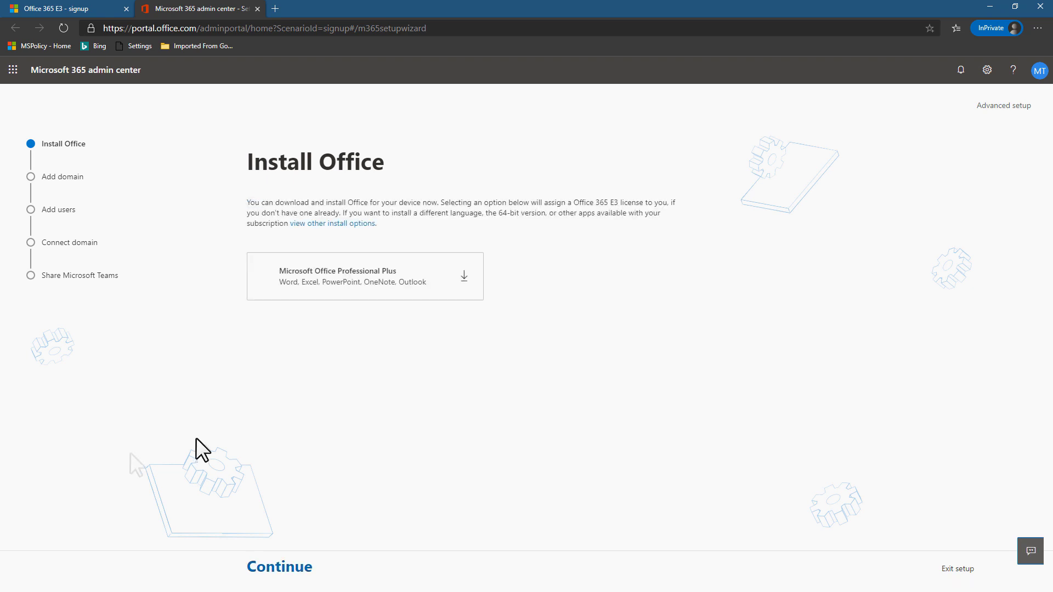
pyautogui.click(949, 570)
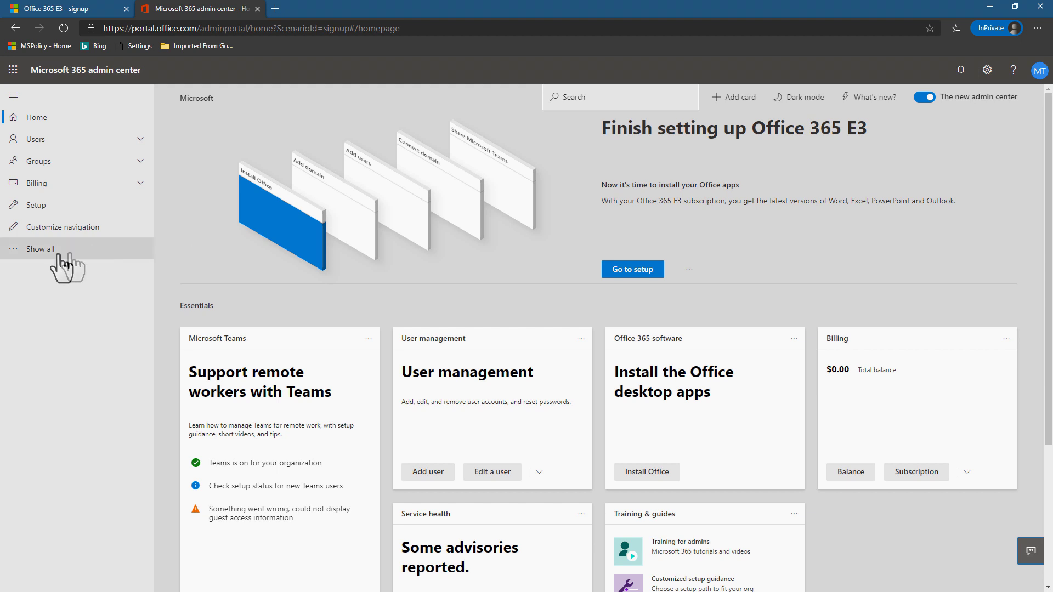
# Expand the left navigation with Show all to list every admin area
pyautogui.click(129, 251)
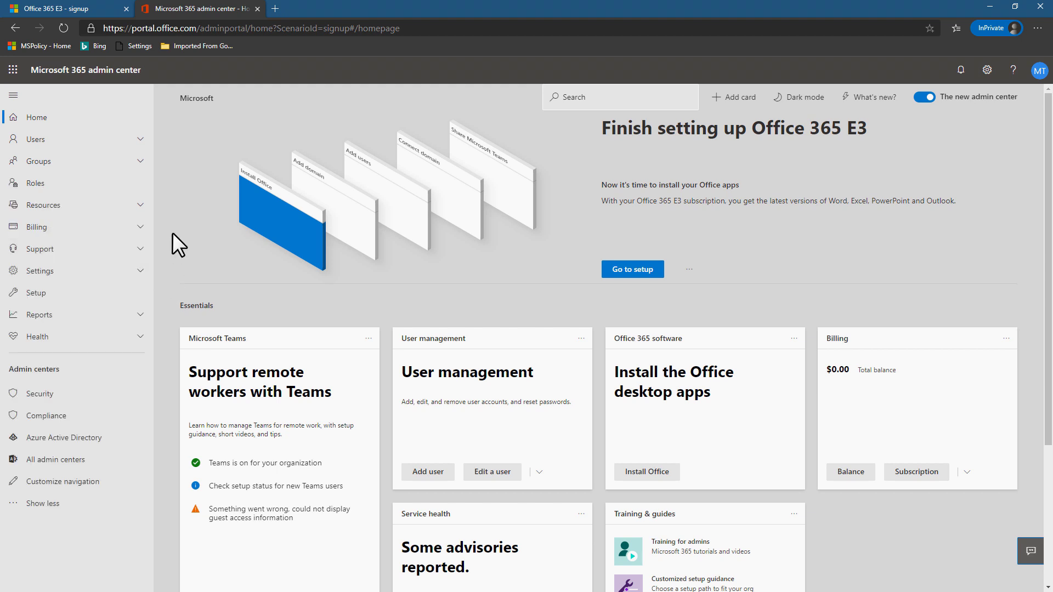